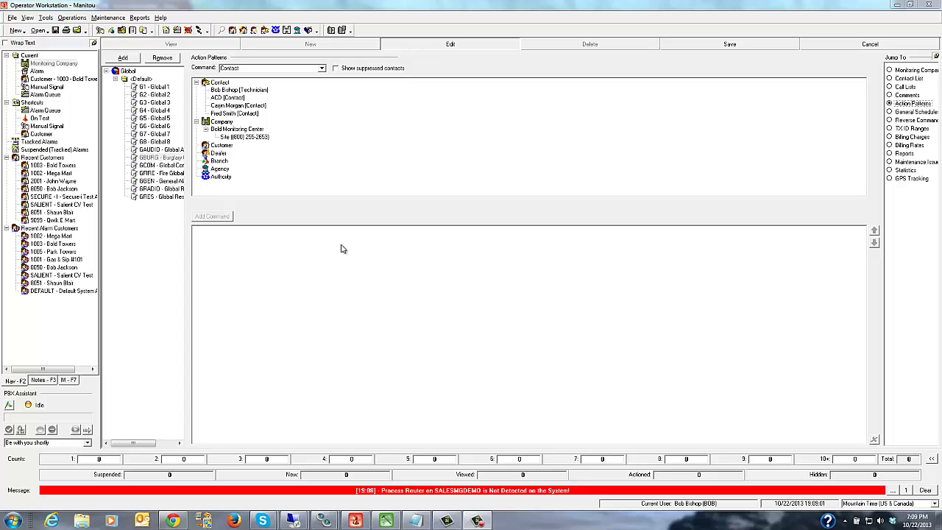
# Add a first GCOM command to contact the Police authority at Site, with no person type.
pyautogui.click(156, 166)
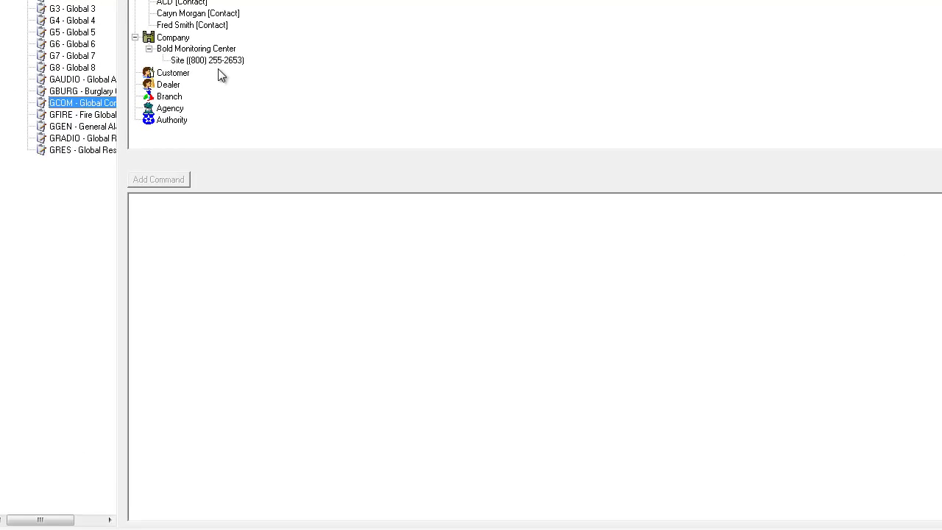
pyautogui.click(172, 122)
pyautogui.click(175, 181)
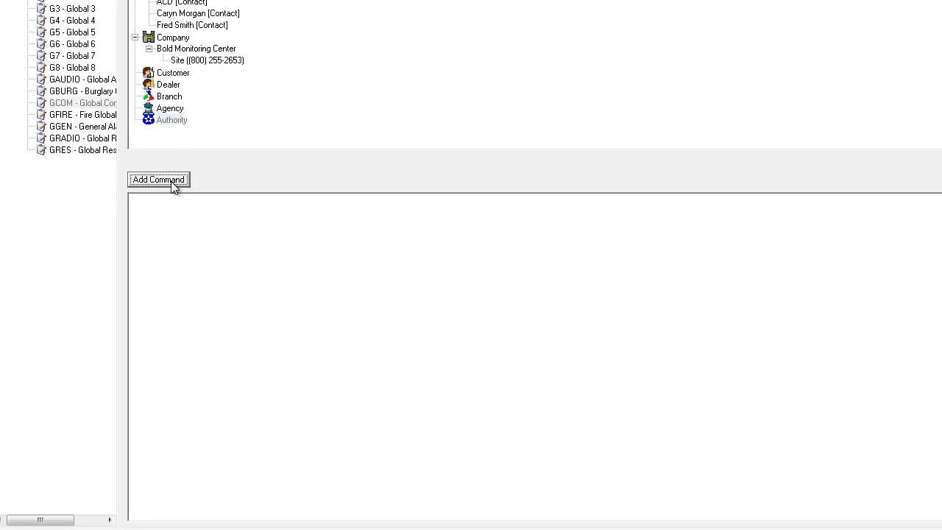
pyautogui.click(341, 59)
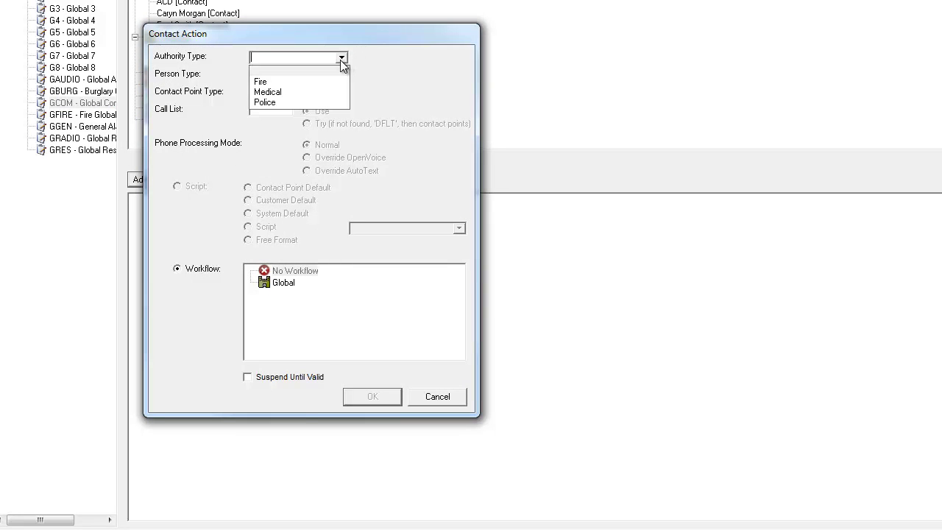
pyautogui.click(281, 106)
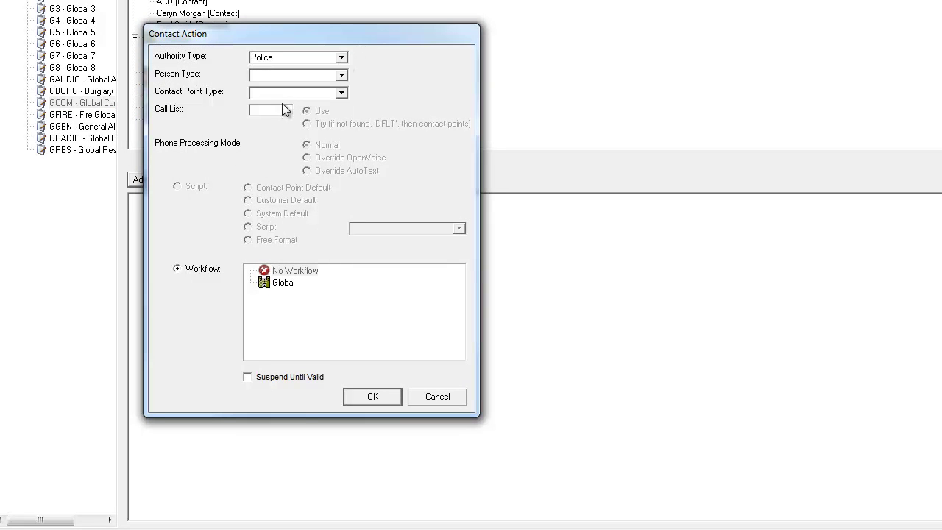
pyautogui.click(341, 74)
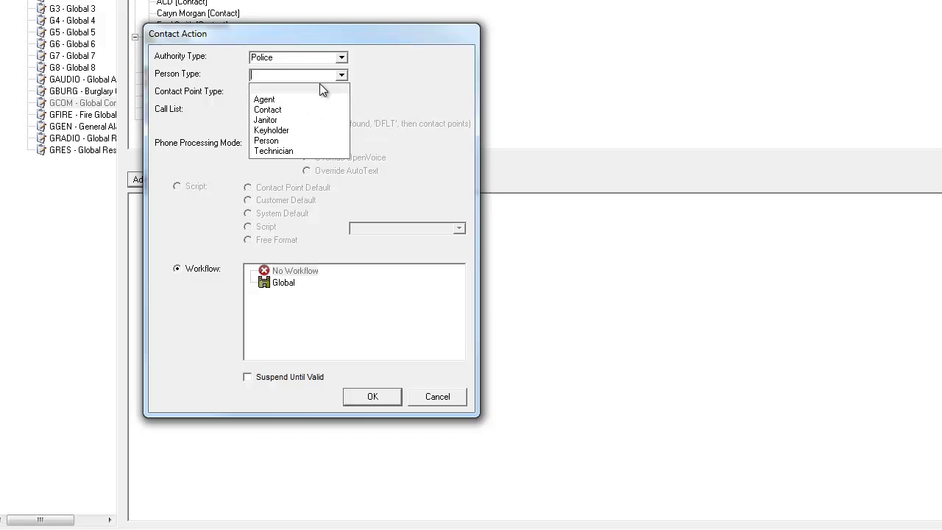
pyautogui.click(320, 81)
pyautogui.click(346, 96)
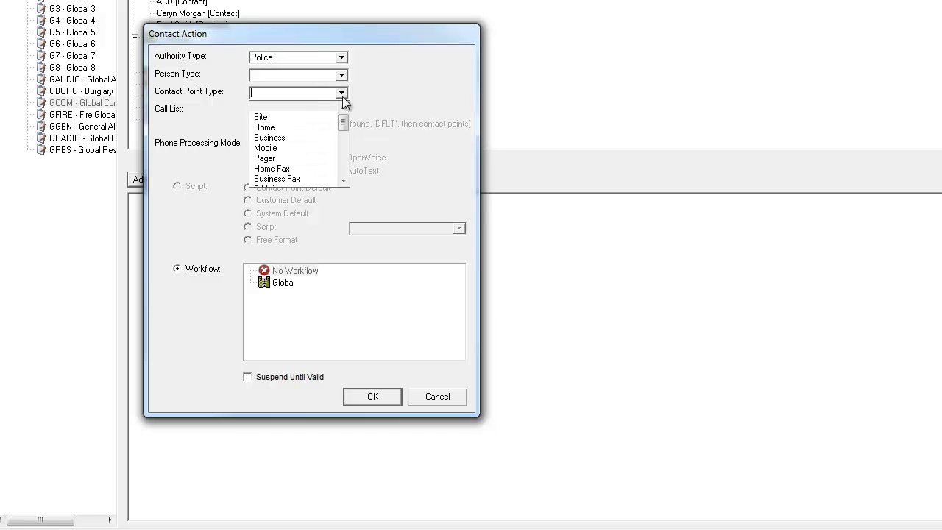
pyautogui.click(307, 115)
pyautogui.click(361, 397)
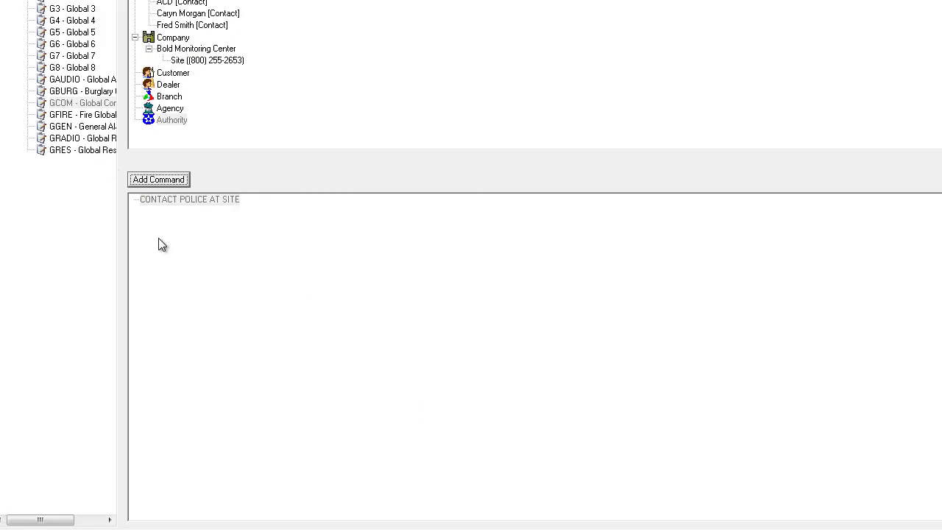
# Add a CONTACT CUSTOMER AT SITE command after the police contact, with person type left blank.
pyautogui.click(205, 62)
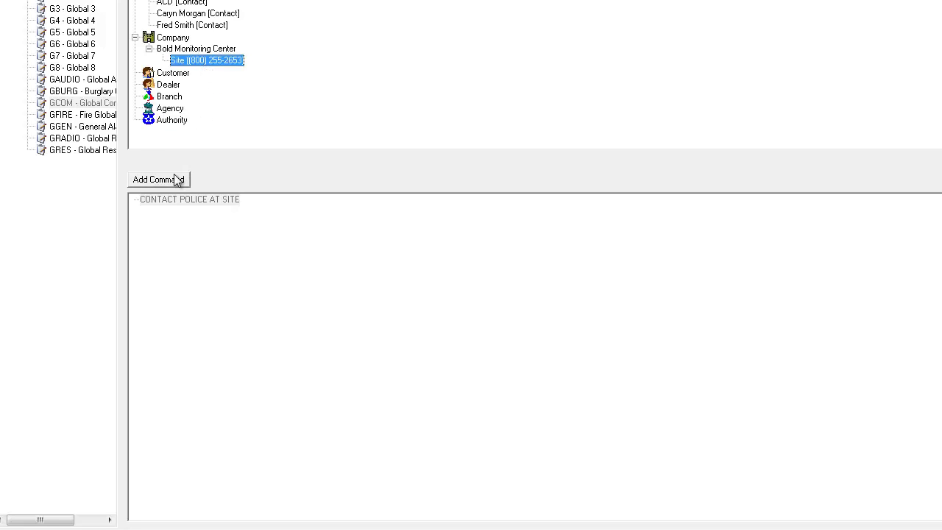
pyautogui.click(177, 74)
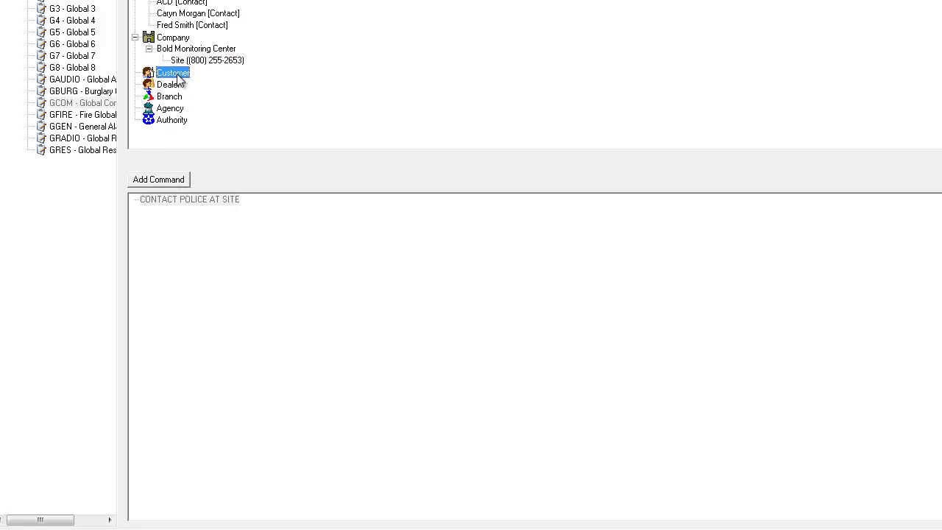
pyautogui.click(167, 183)
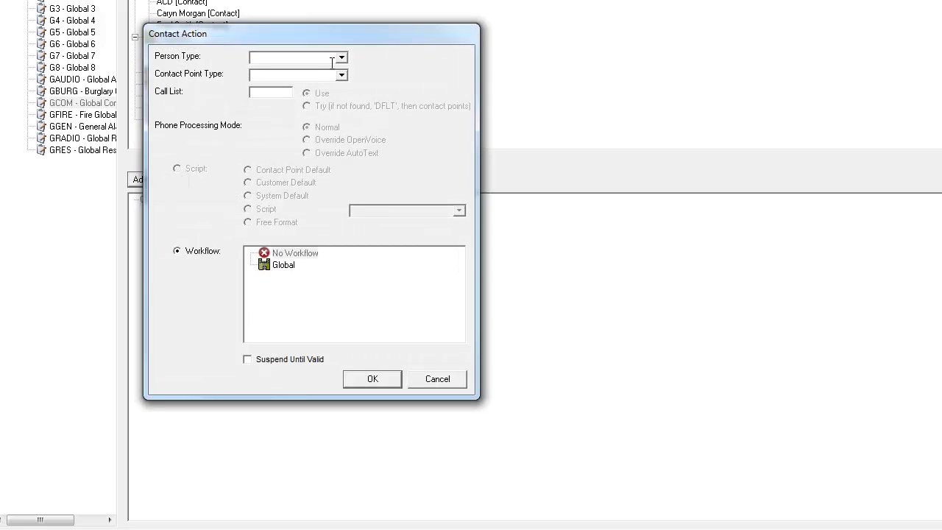
pyautogui.click(343, 57)
pyautogui.click(343, 57)
pyautogui.click(341, 75)
pyautogui.click(281, 100)
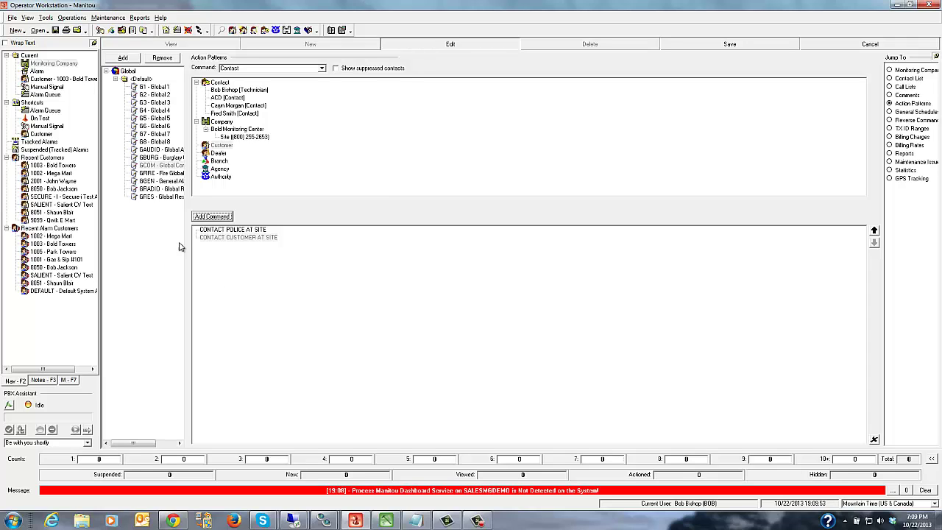
# Select the GRES pattern and add a command to contact the customer at Site.
pyautogui.click(155, 197)
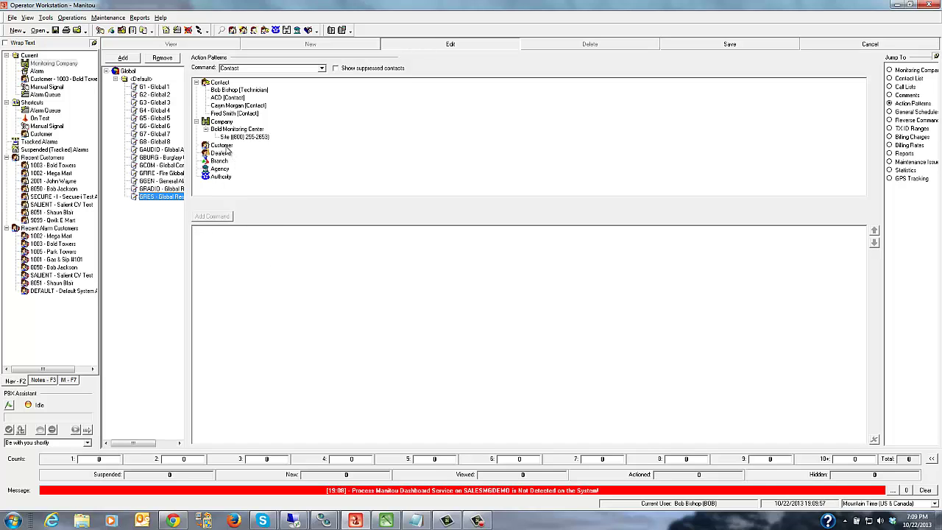
pyautogui.click(226, 147)
pyautogui.click(224, 217)
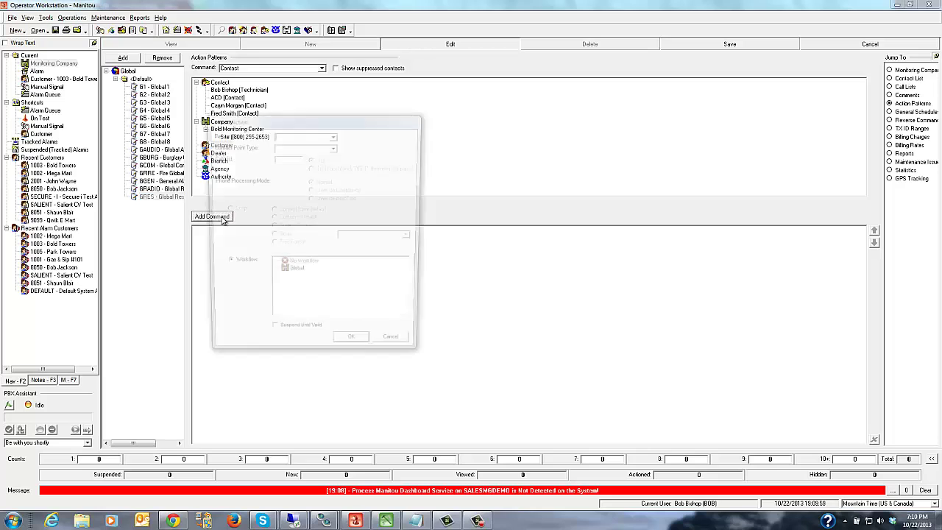
pyautogui.click(334, 147)
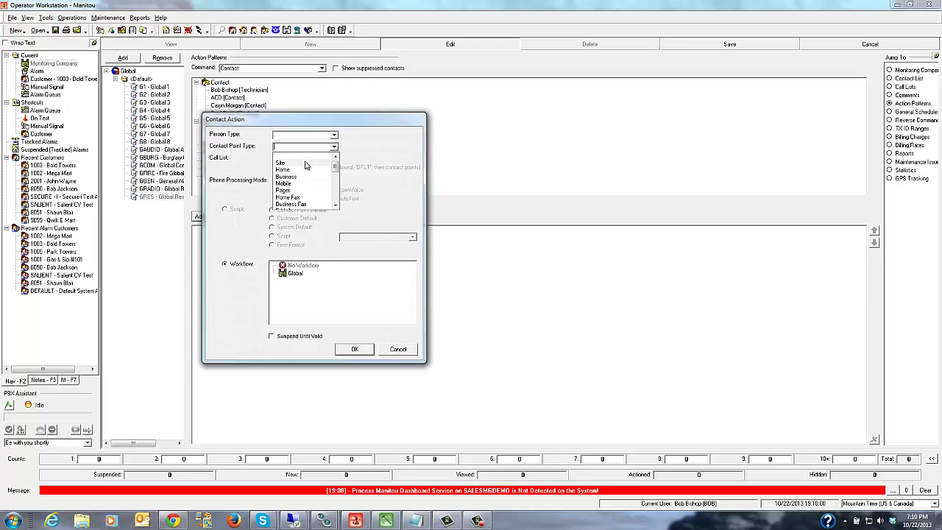
pyautogui.click(305, 155)
pyautogui.click(357, 349)
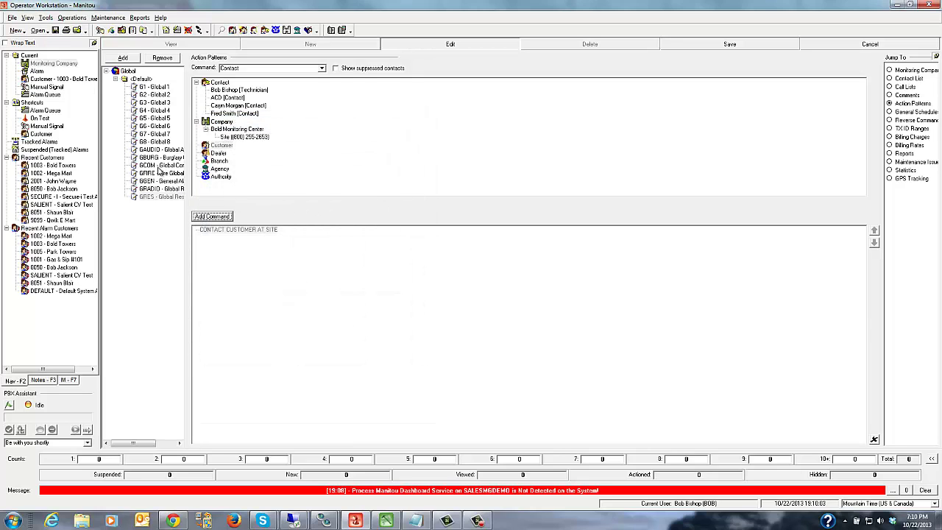
# Add a second GRES command contacting the Police authority at Site.
pyautogui.click(224, 178)
pyautogui.click(225, 217)
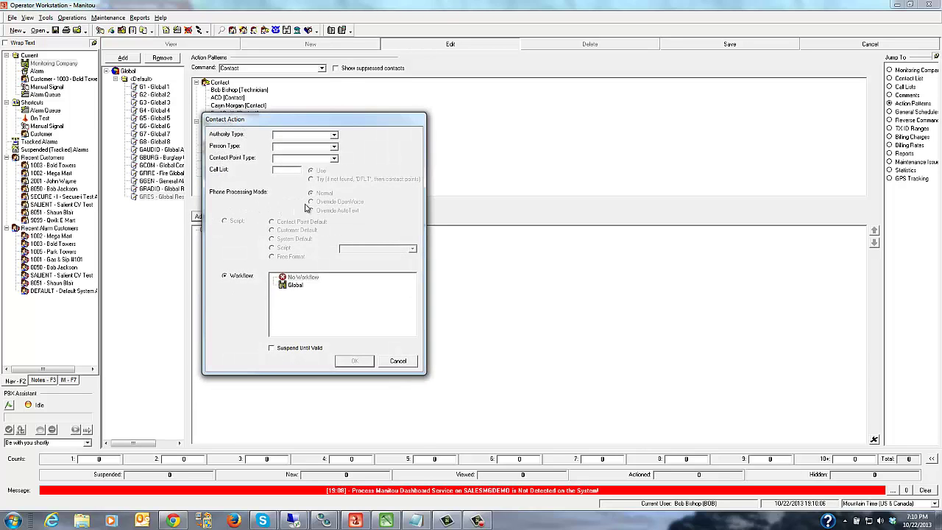
pyautogui.click(333, 135)
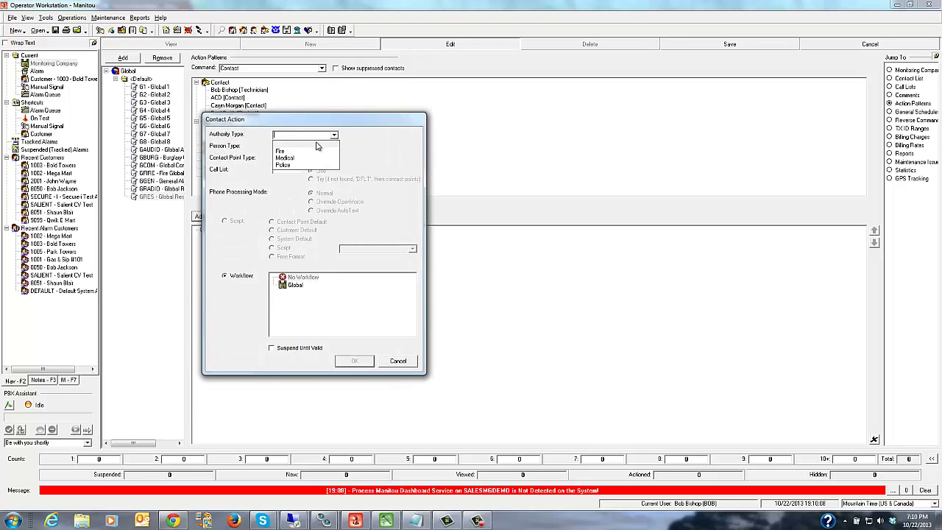
pyautogui.click(285, 165)
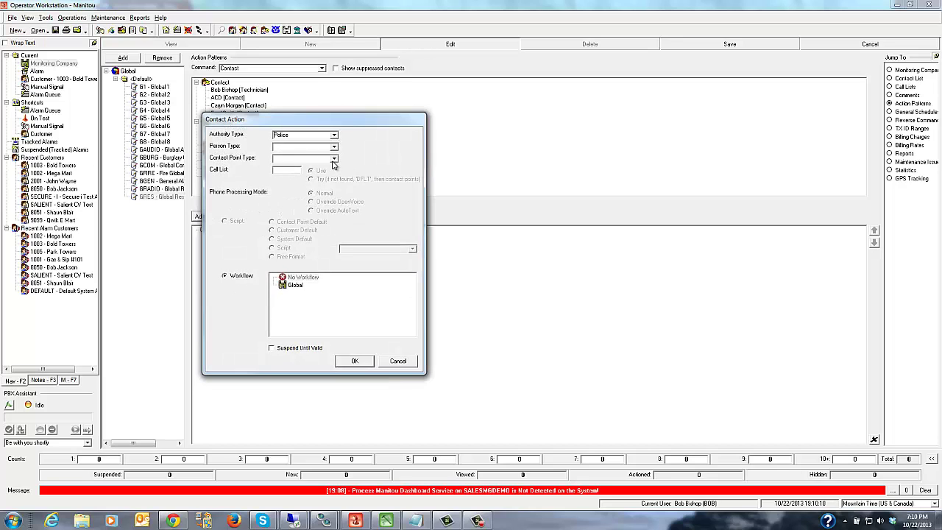
pyautogui.click(333, 159)
pyautogui.click(305, 175)
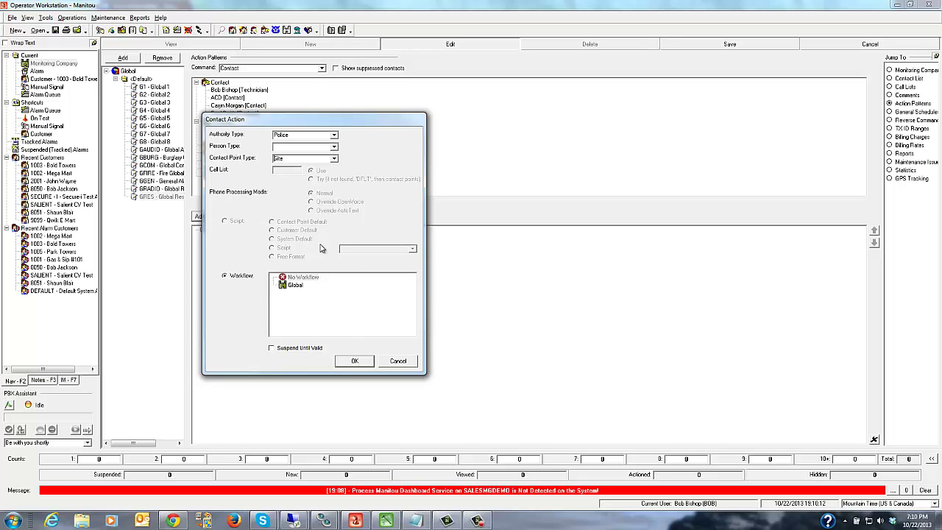
pyautogui.click(353, 362)
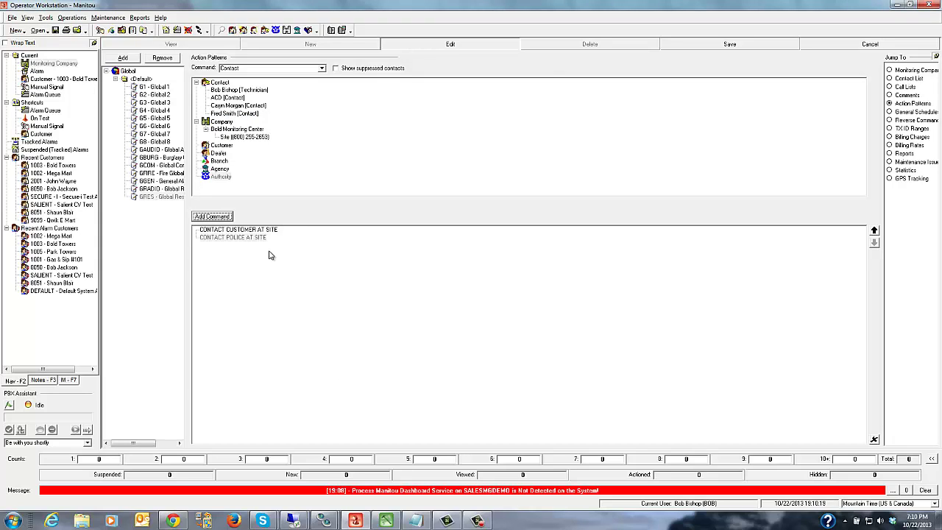
# Select the GBURG global pattern and choose the include command type.
pyautogui.click(160, 158)
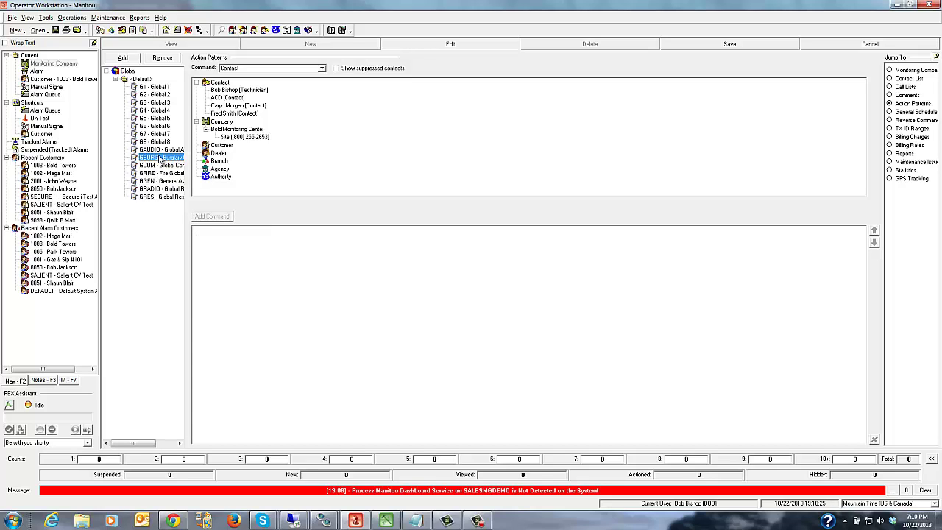
pyautogui.click(321, 68)
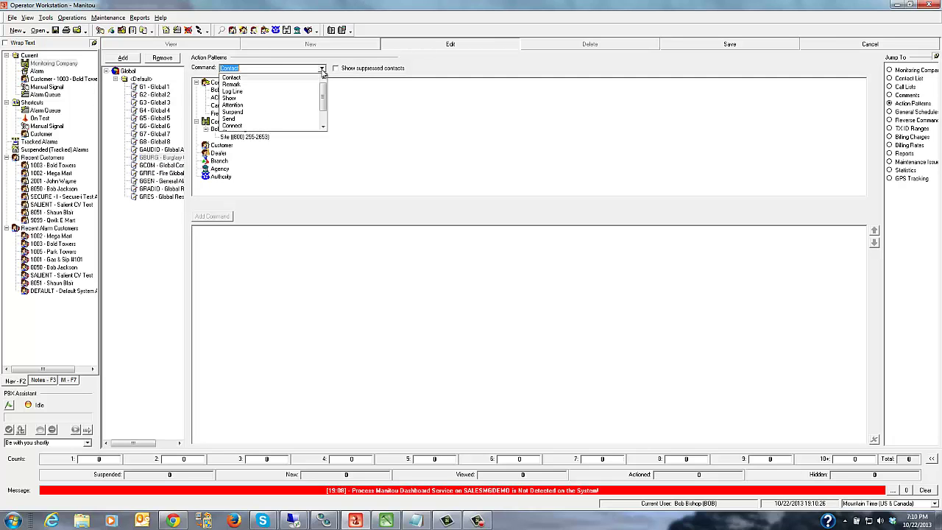
pyautogui.scroll(-1, 323, 88)
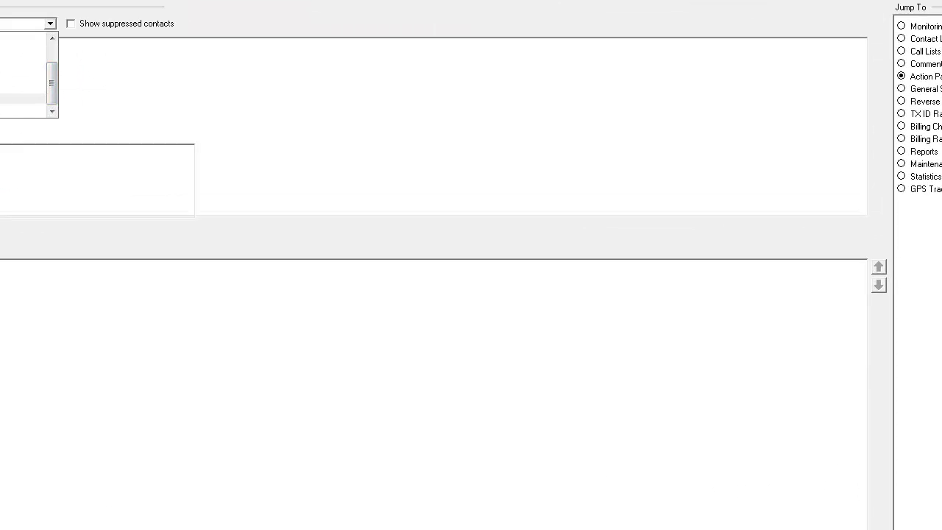
pyautogui.press('Return')
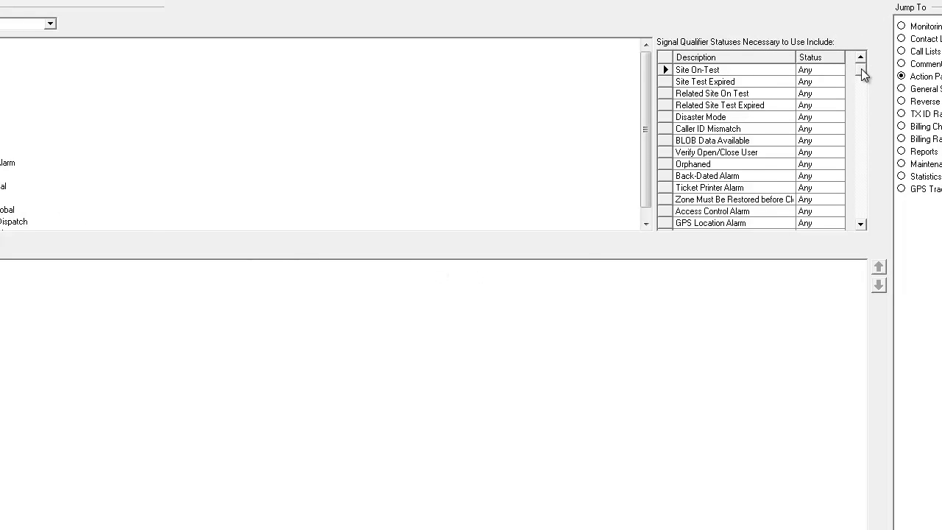
# Require the Residential qualifier status to be Yes and select GRES - Global Residential.
pyautogui.moveTo(863, 79); pyautogui.dragTo(859, 224)
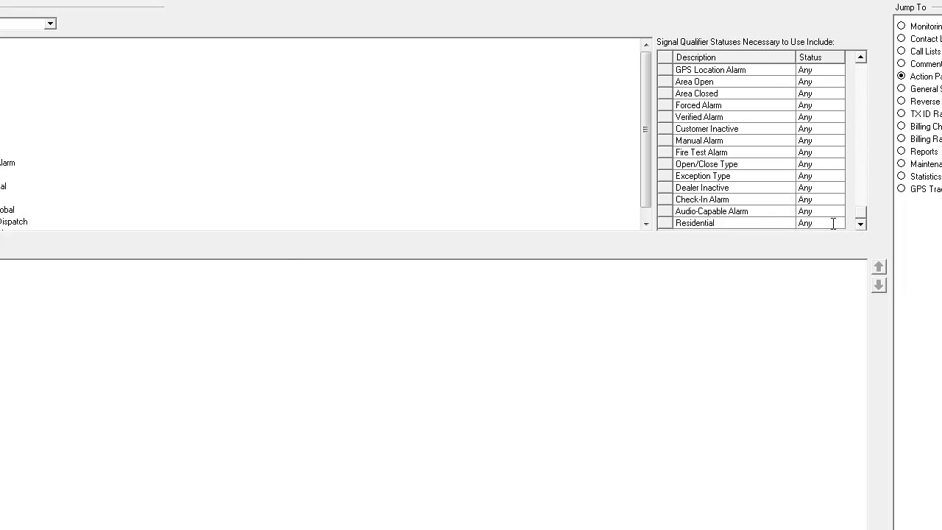
pyautogui.click(834, 224)
pyautogui.click(838, 224)
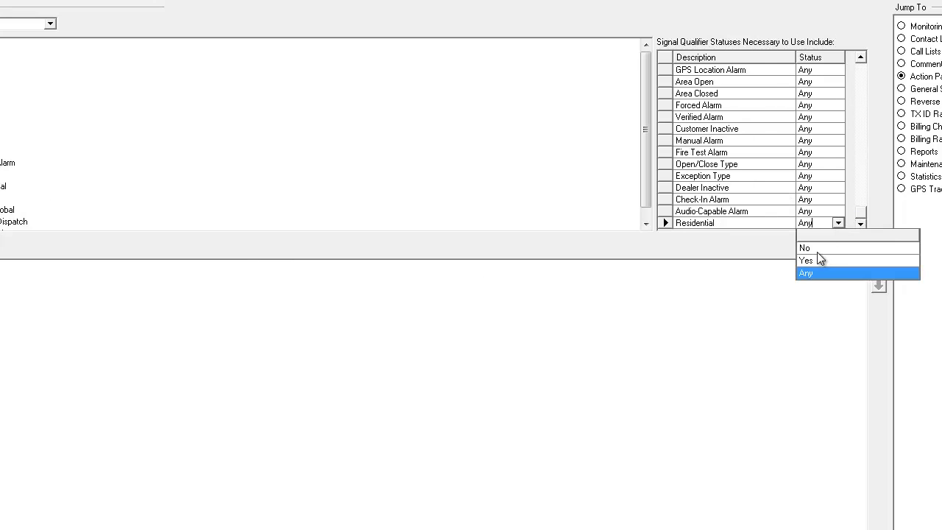
pyautogui.click(818, 259)
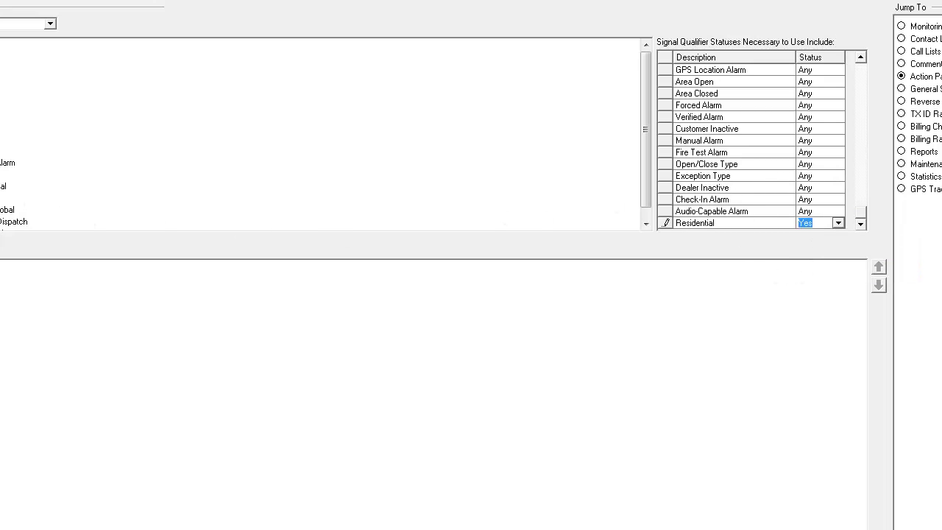
pyautogui.click(646, 224)
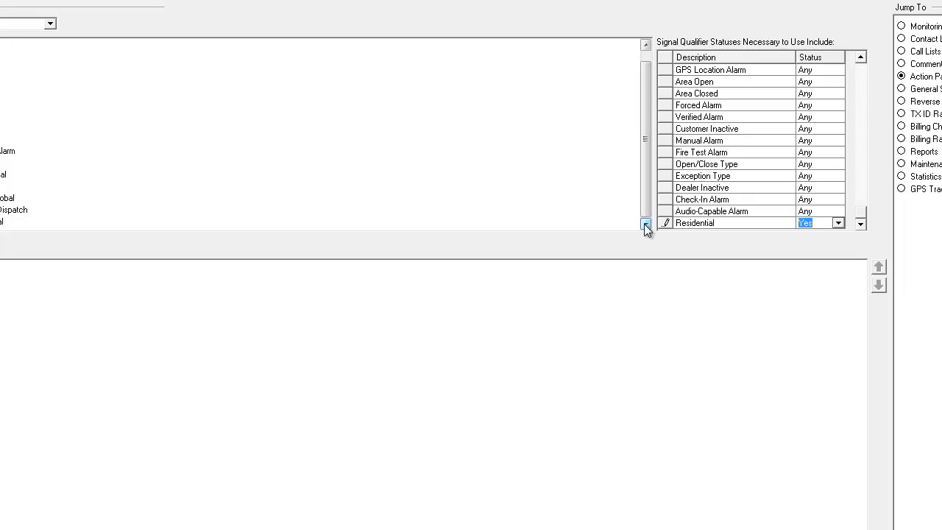
pyautogui.click(646, 224)
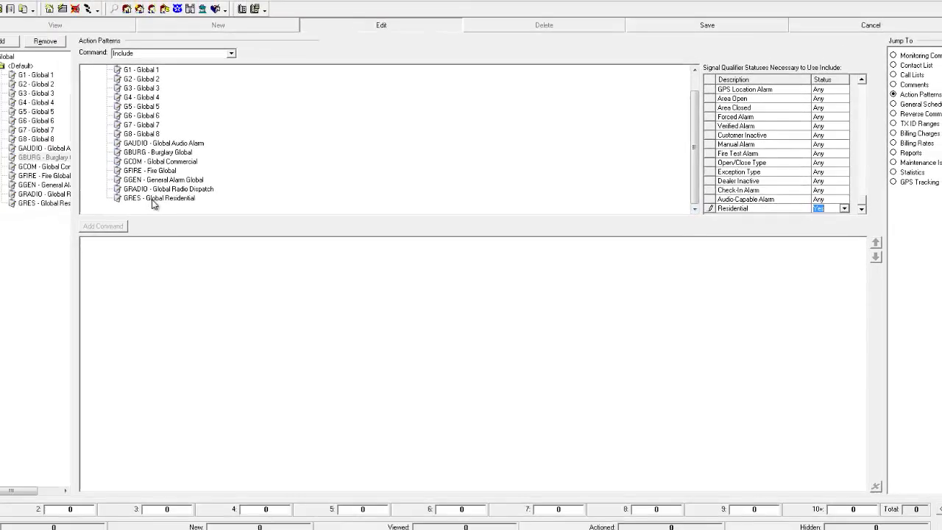
pyautogui.click(153, 199)
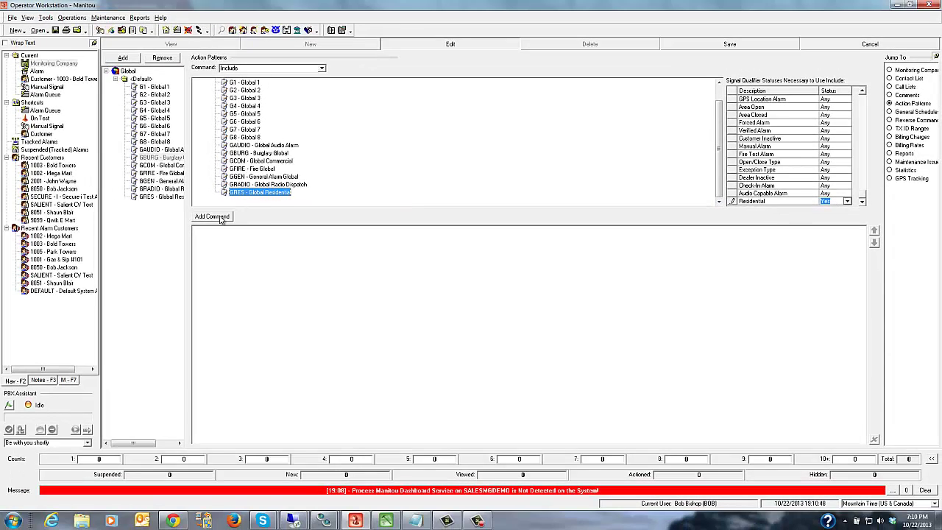
# Add the include GRES command, then switch the Residential qualifier to No.
pyautogui.click(103, 226)
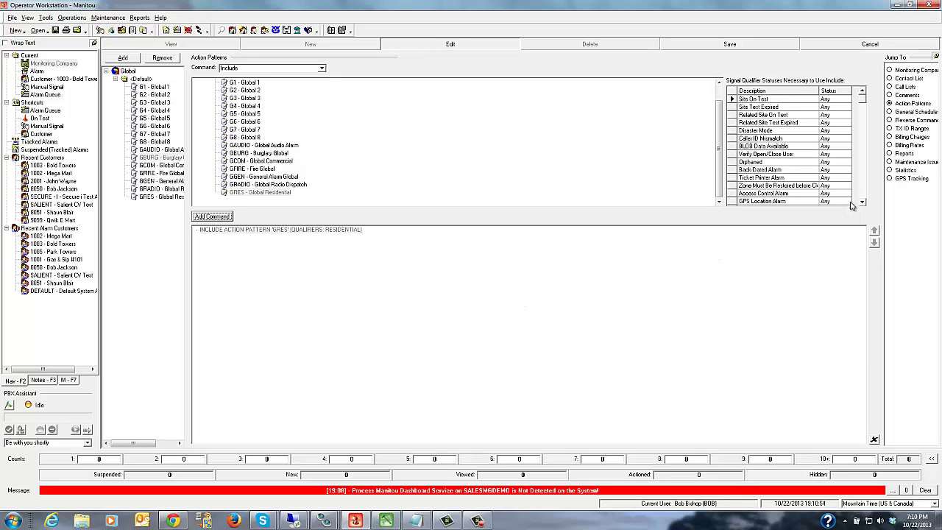
pyautogui.scroll(-4, 864, 201)
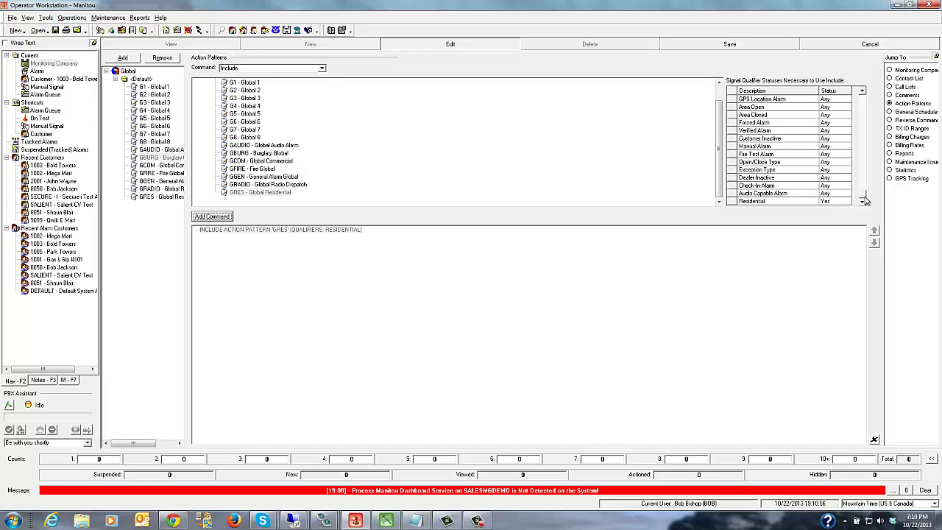
pyautogui.click(845, 202)
pyautogui.click(847, 202)
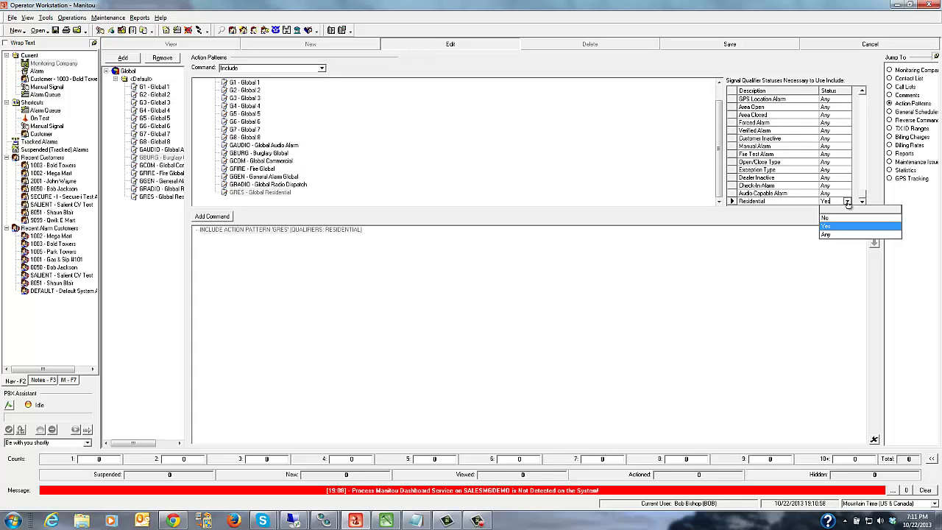
pyautogui.click(823, 218)
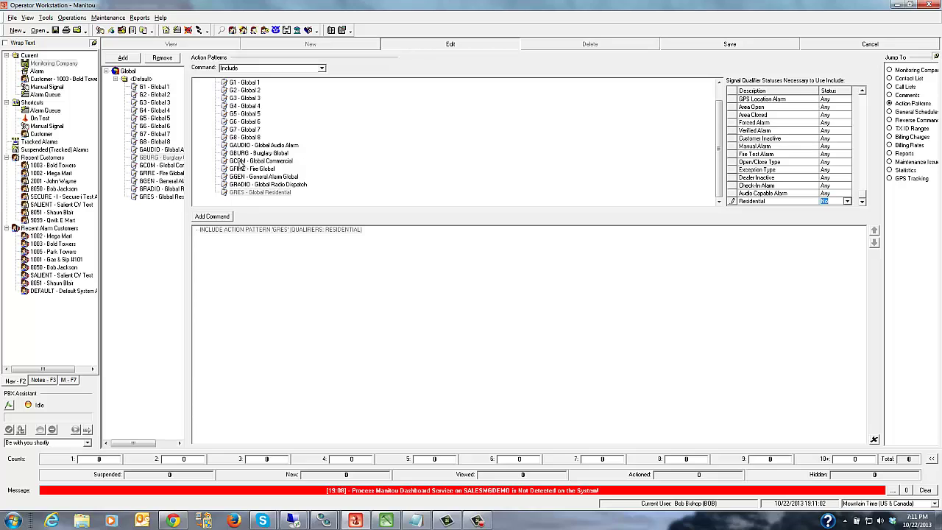
# Add an include GCOM command for non-residential signals and save the GBURG pattern.
pyautogui.click(239, 163)
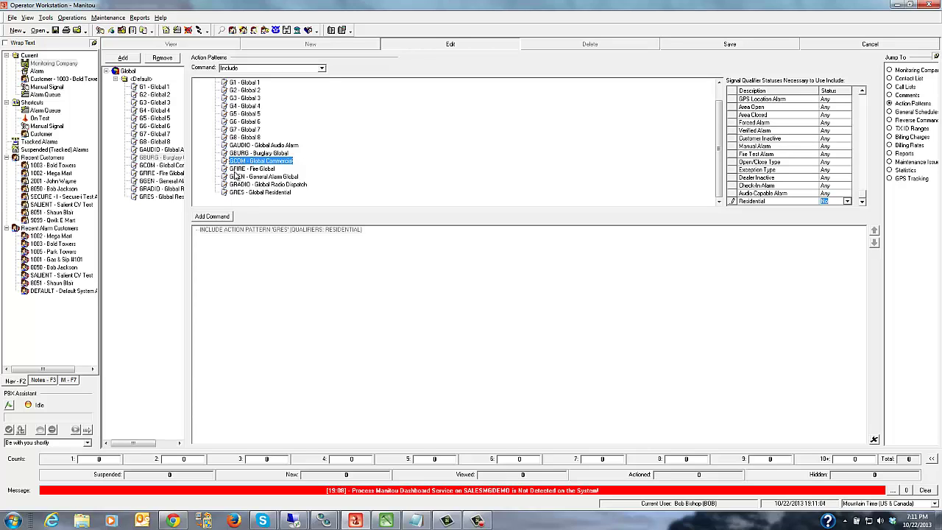
pyautogui.click(220, 217)
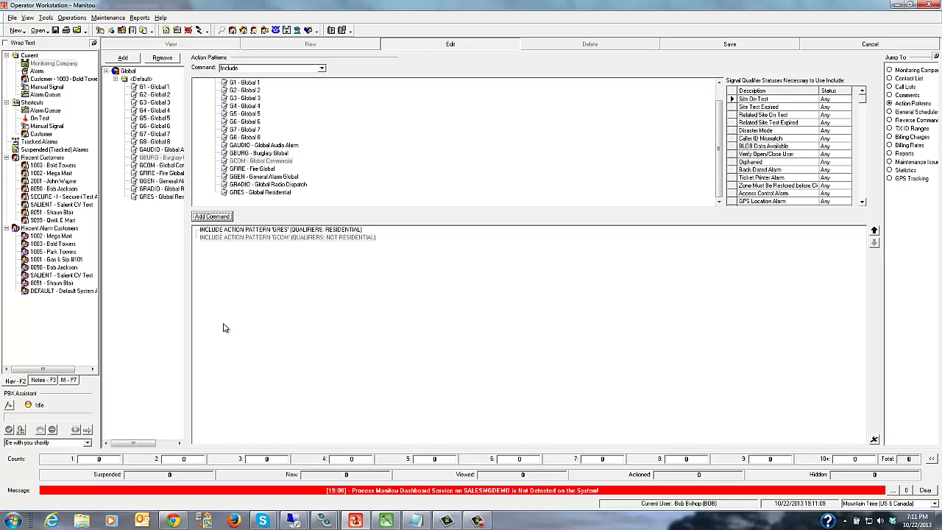
pyautogui.click(713, 47)
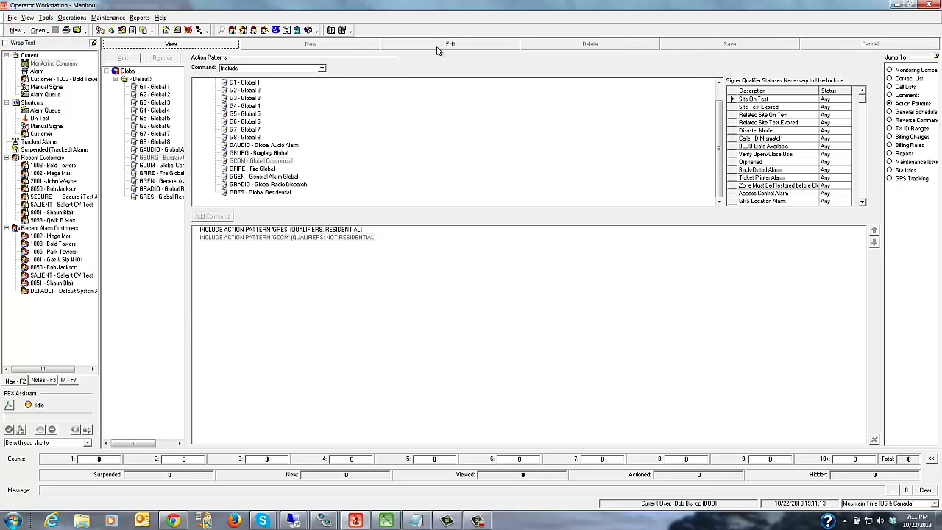
# Open the Bold Towers record and start a manual signal, entering the customer's ID.
pyautogui.click(55, 79)
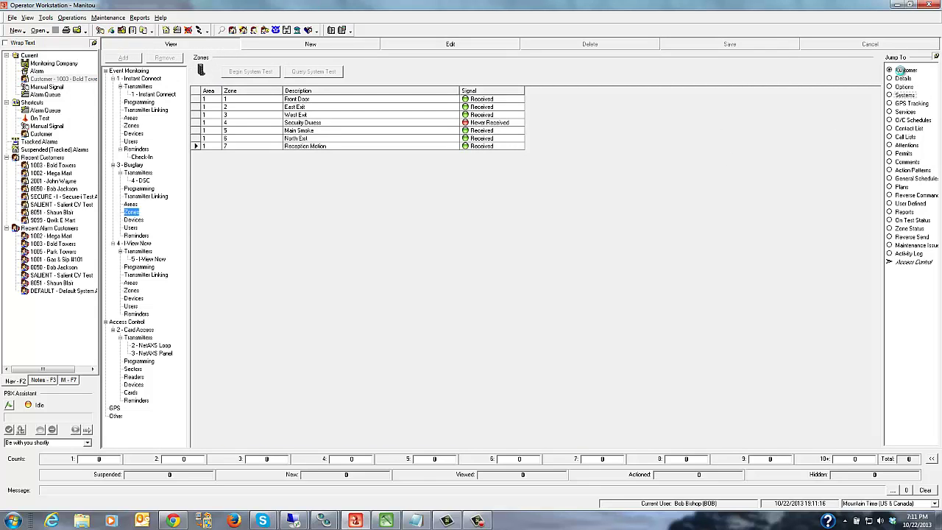
pyautogui.click(899, 70)
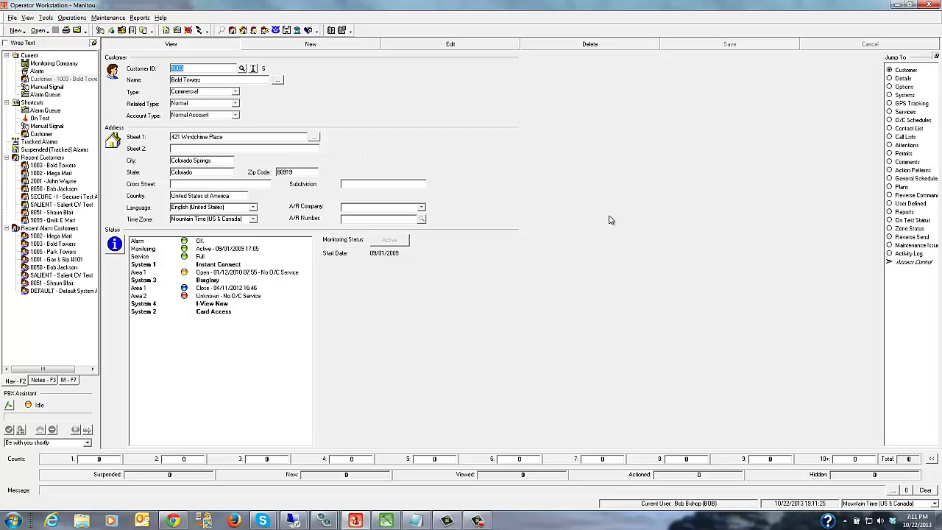
pyautogui.click(47, 87)
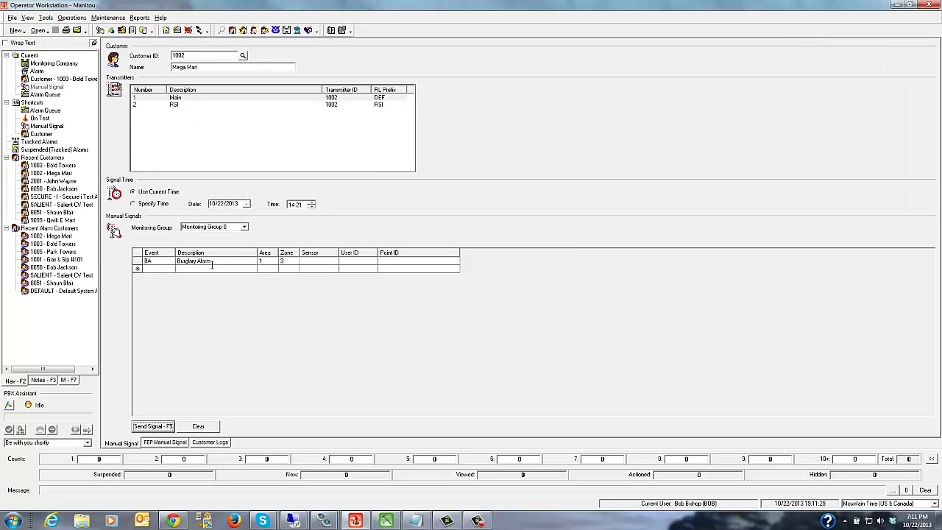
pyautogui.doubleClick(125, 50)
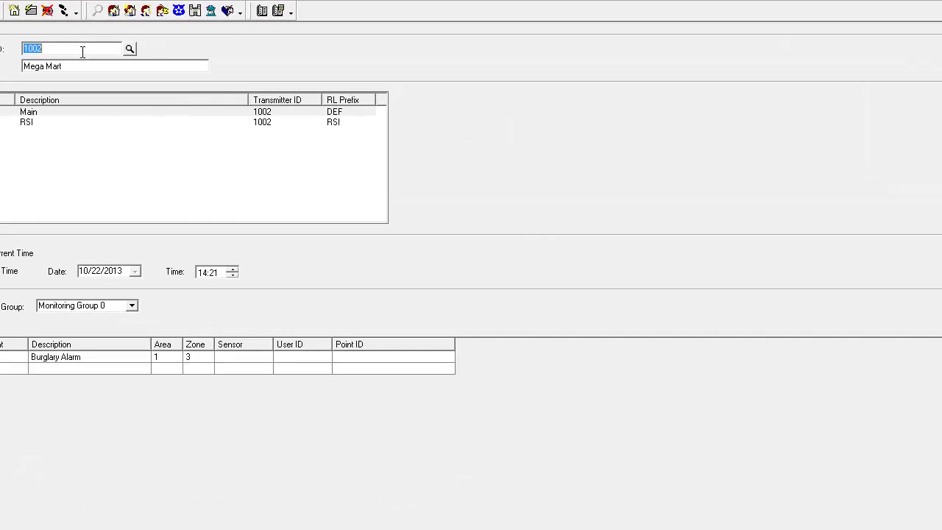
pyautogui.write('10')
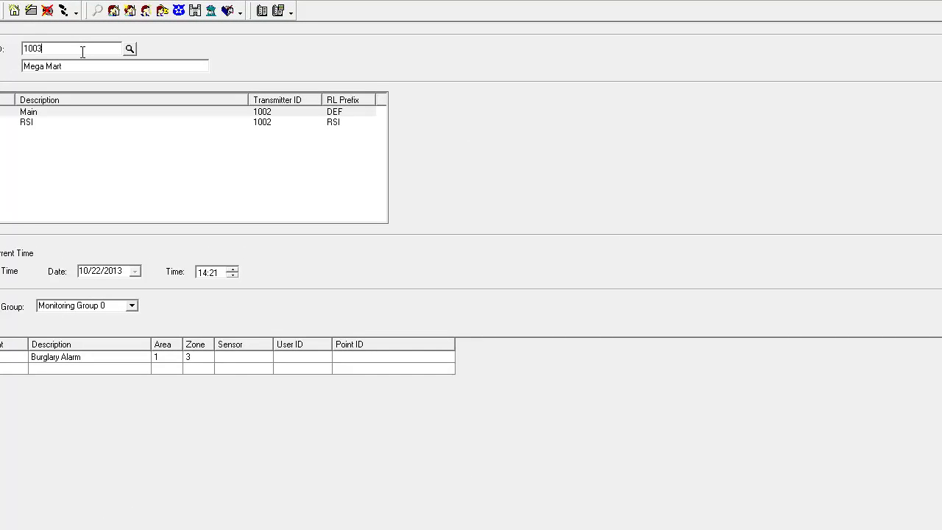
pyautogui.press('Return')
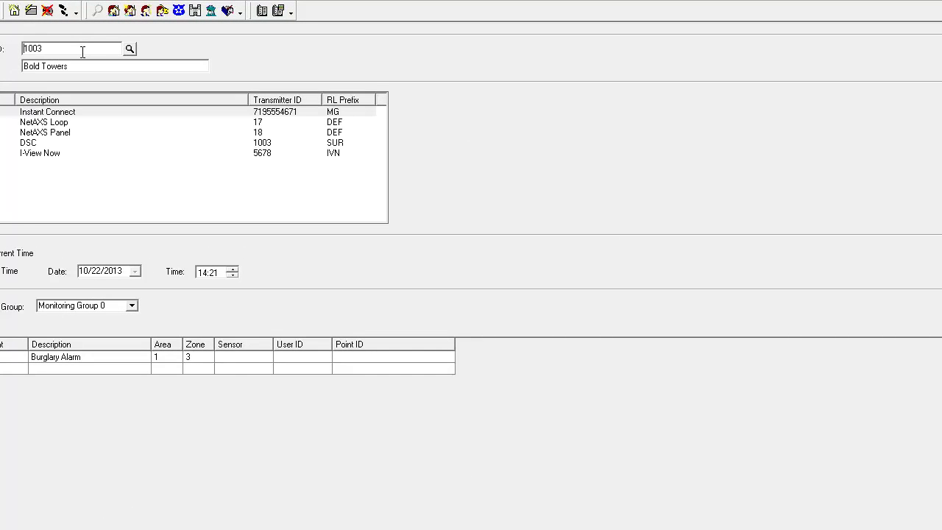
# Send a Burglary Alarm on the DSC transmitter for zone 7, Reception Motion.
pyautogui.click(21, 144)
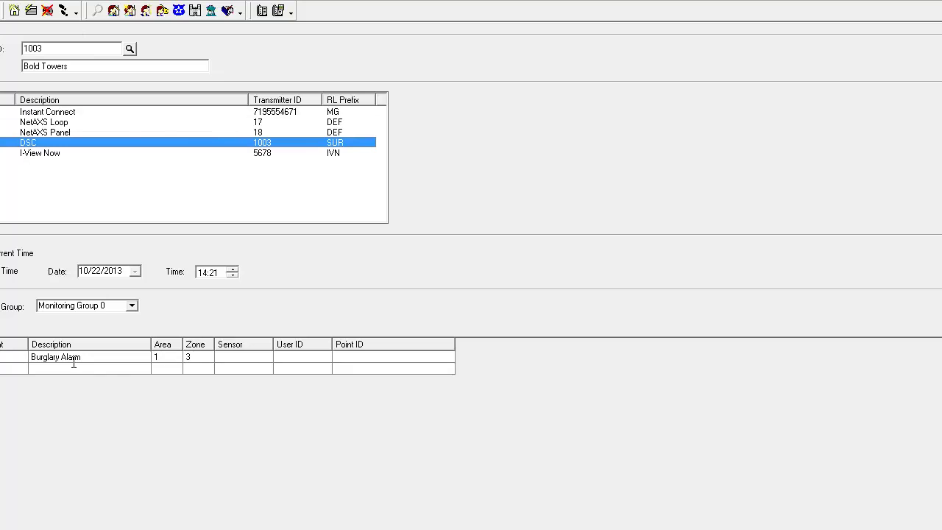
pyautogui.click(206, 354)
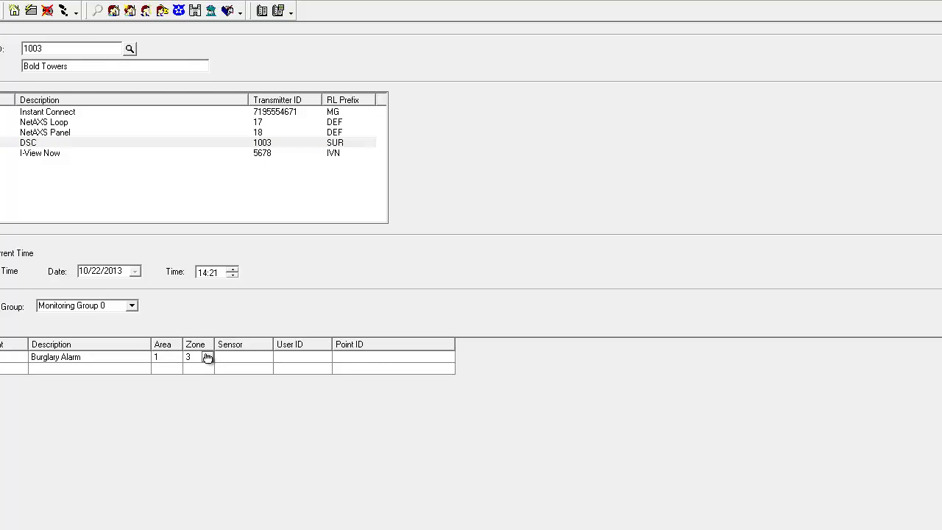
pyautogui.click(207, 357)
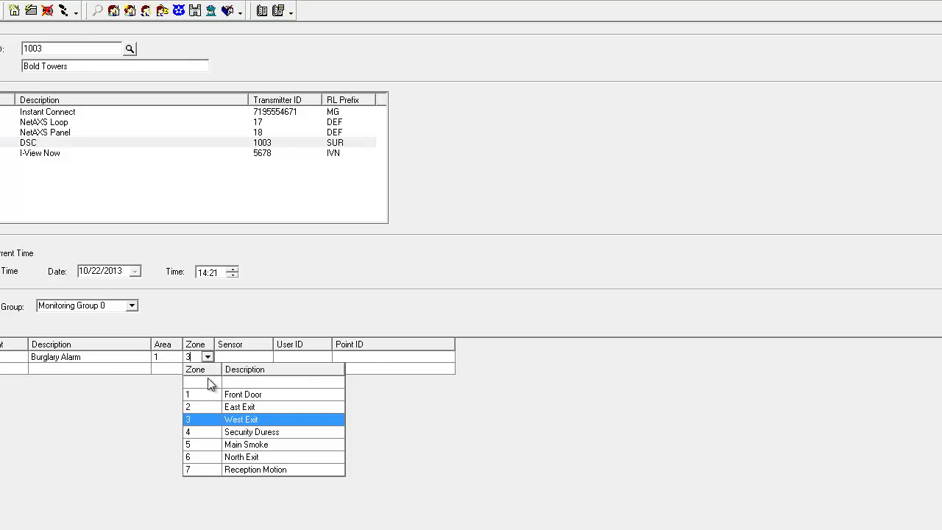
pyautogui.click(212, 470)
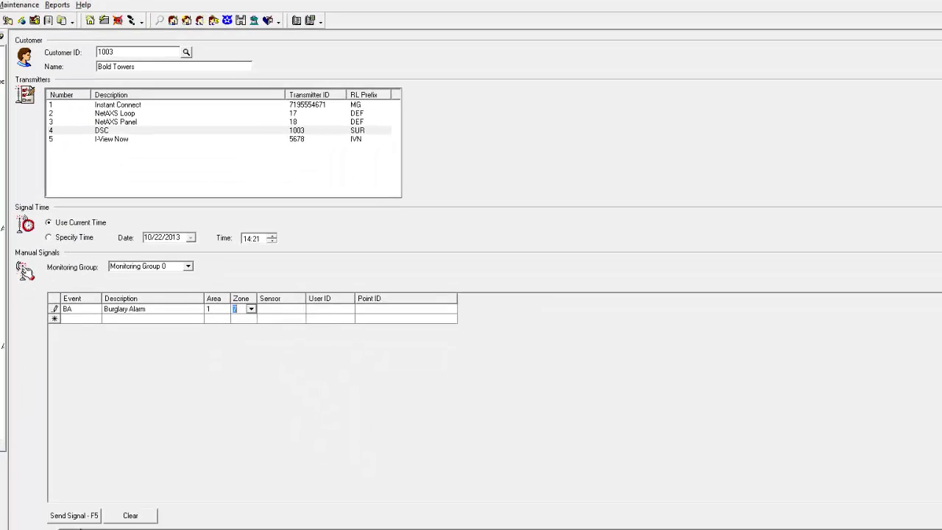
pyautogui.click(0, 529)
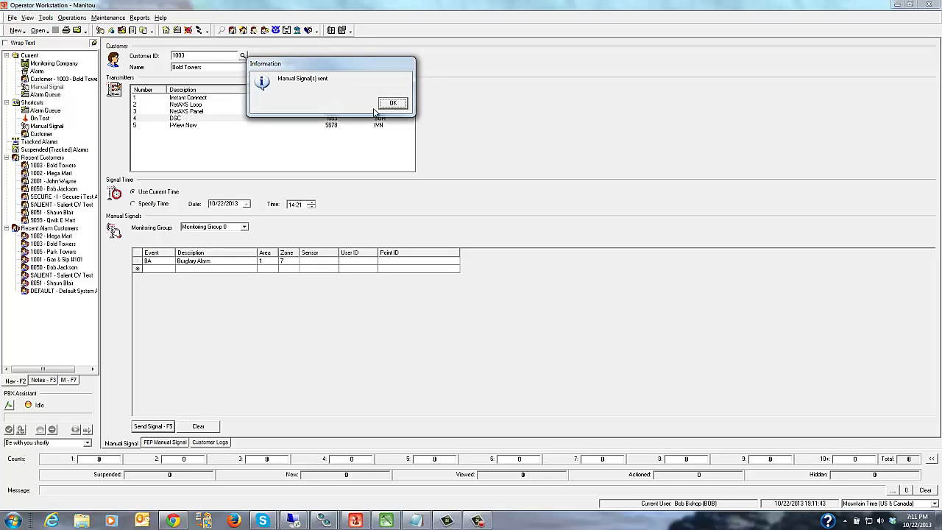
pyautogui.click(393, 103)
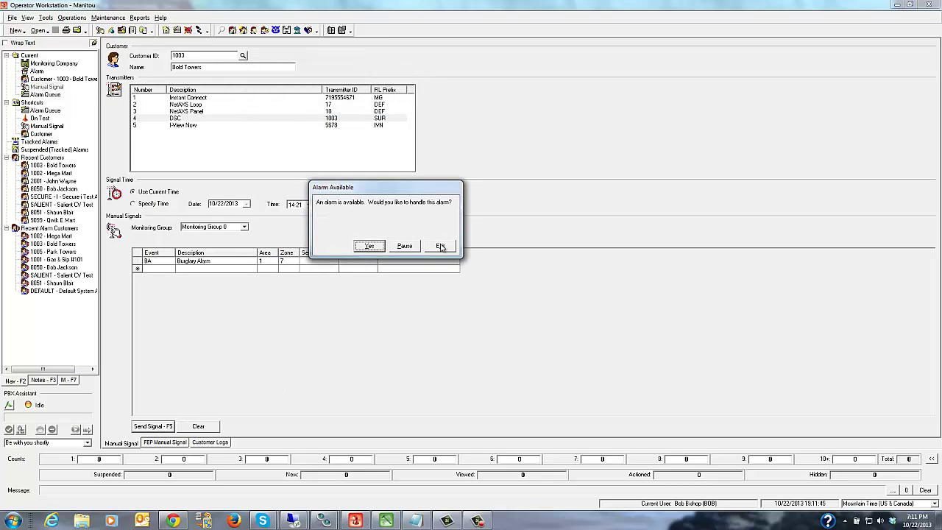
# Accept the incoming Bold Towers Burglary Alarm to open its police and customer contacts.
pyautogui.click(370, 243)
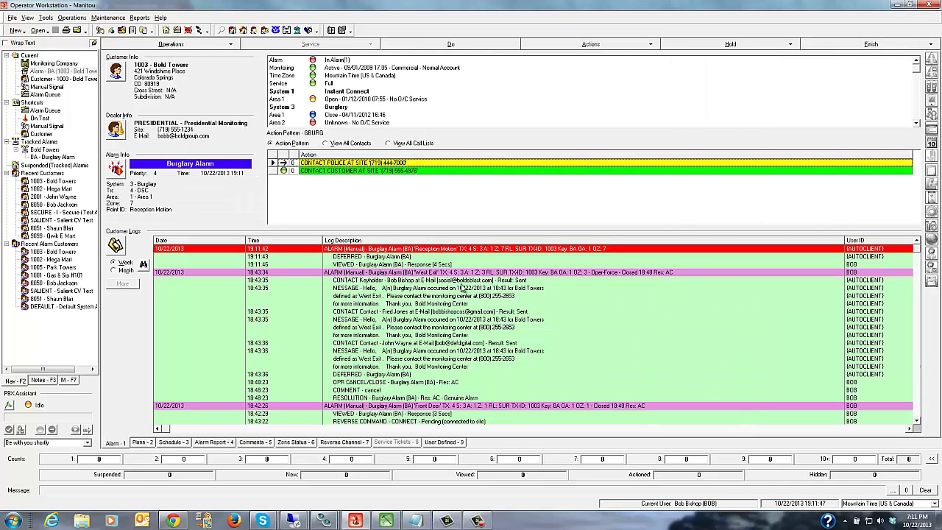